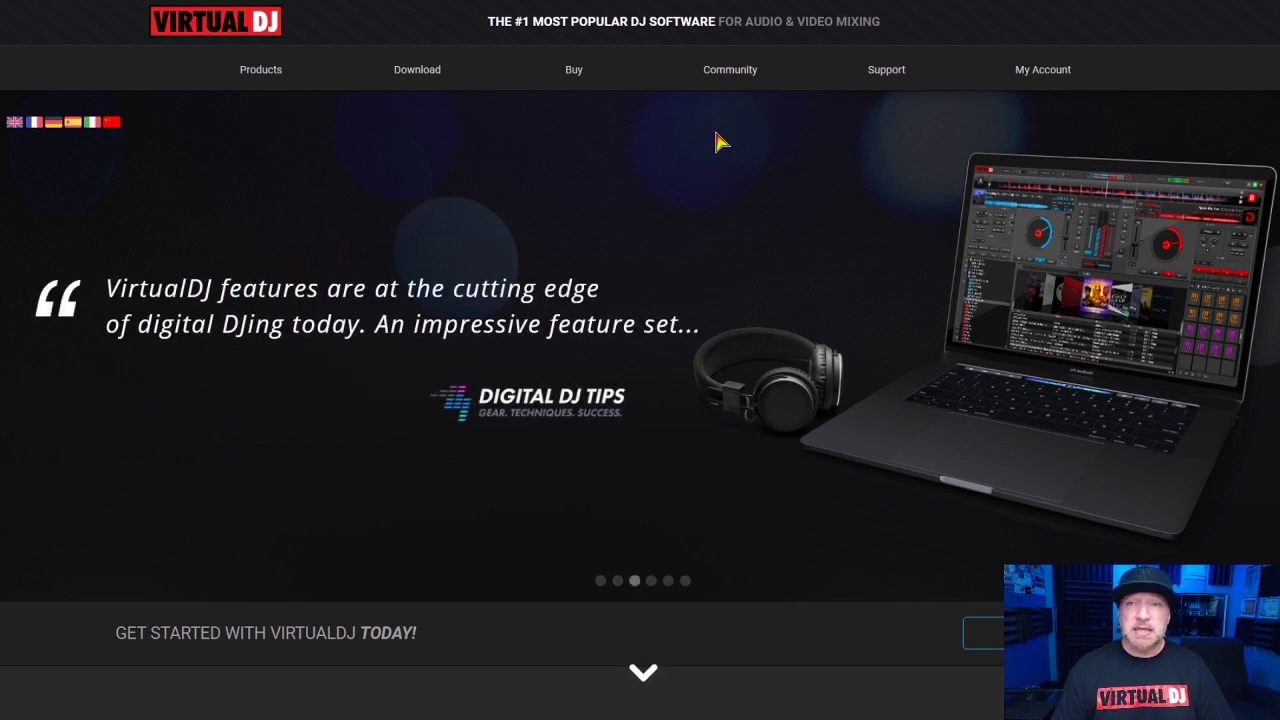
# Step: Go to Community > Cloud Lists on the VirtualDJ site and filter by the 'club' tag
pyautogui.moveTo(1043, 75)
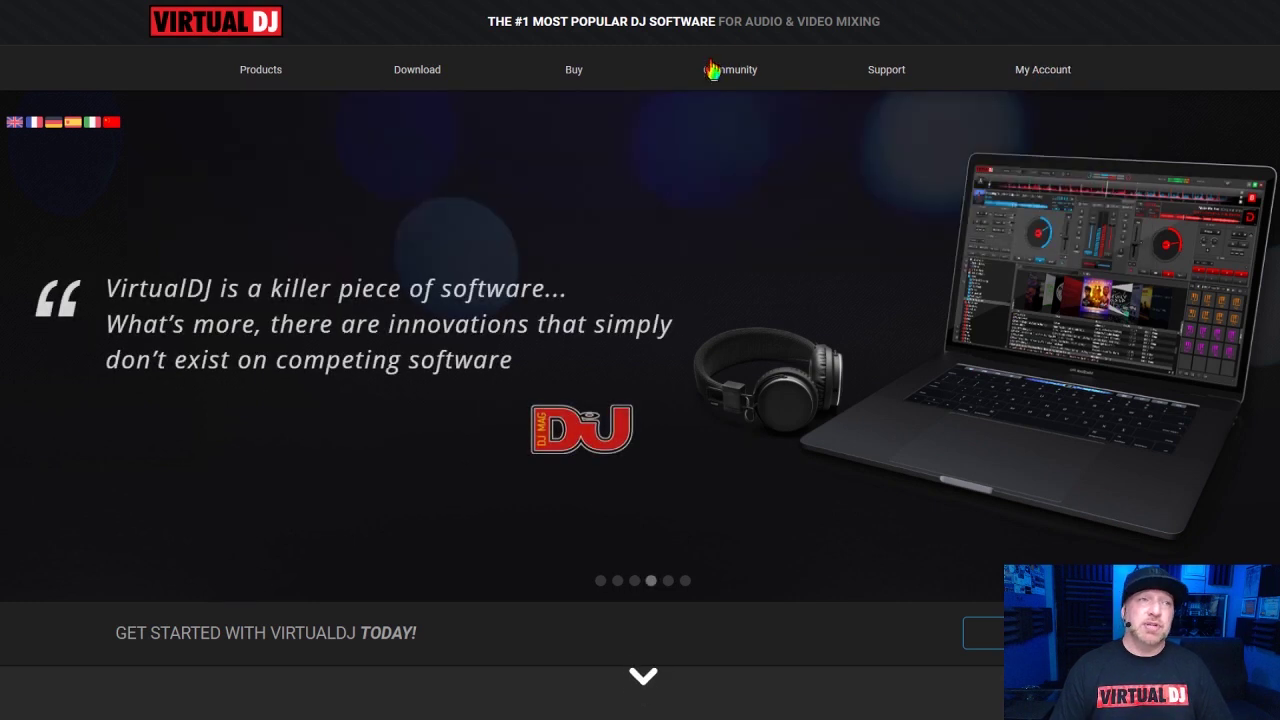
pyautogui.moveTo(720, 78)
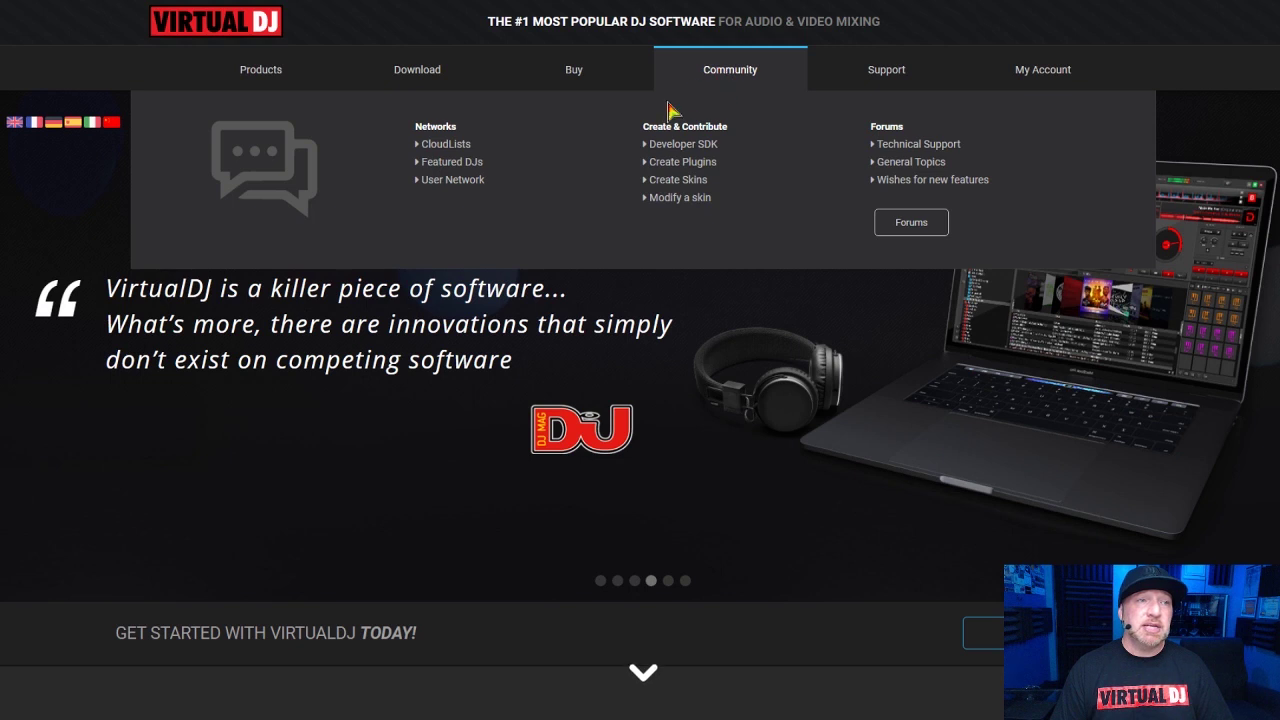
pyautogui.click(451, 146)
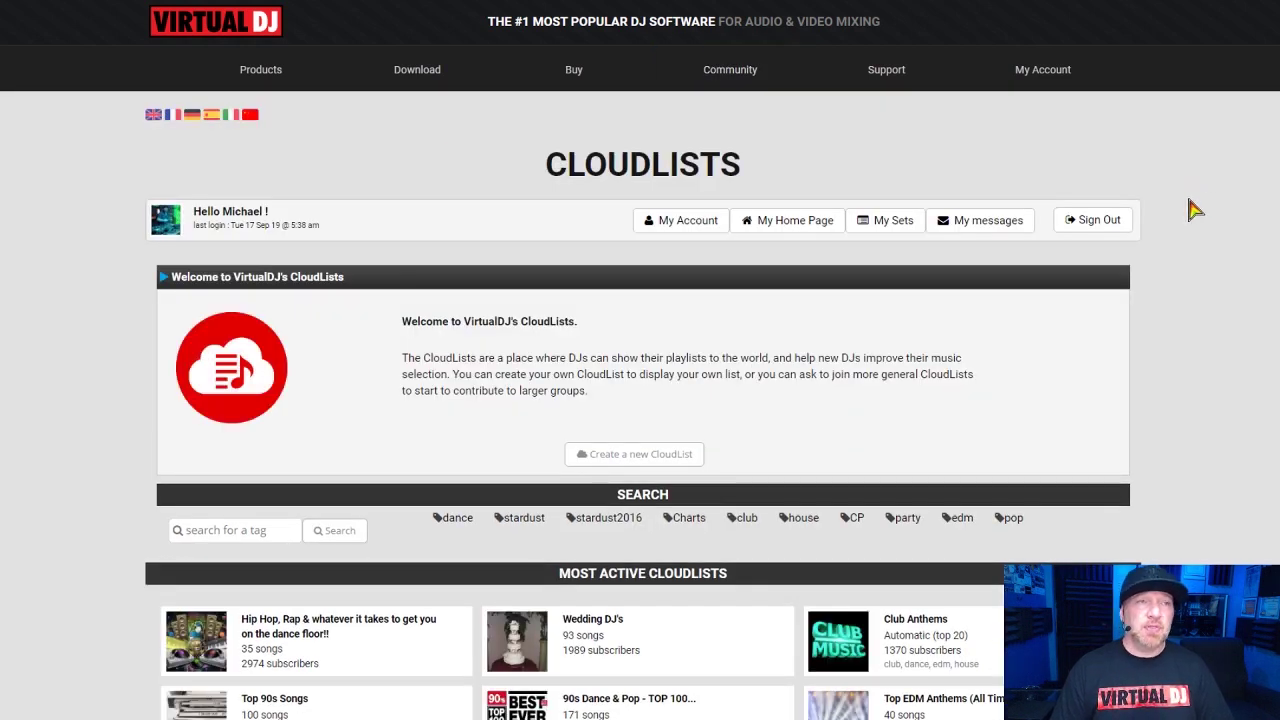
pyautogui.scroll(-5, 1195, 210)
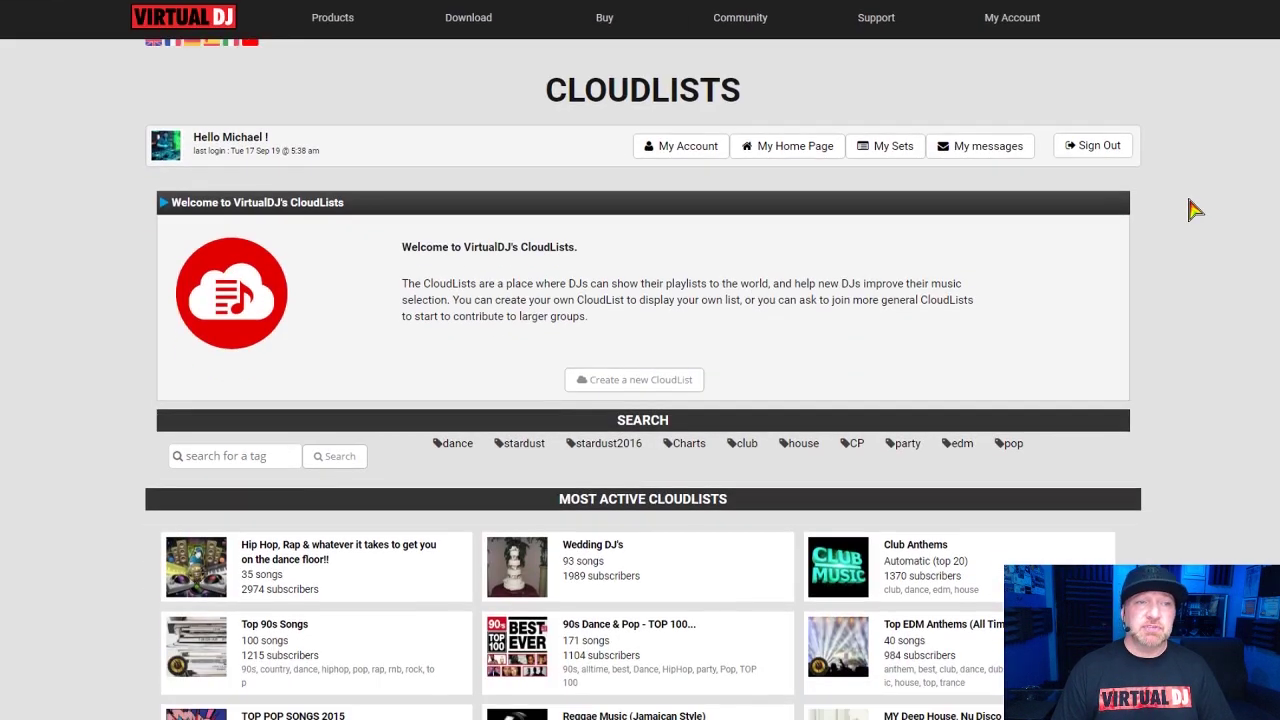
pyautogui.scroll(-5, 1195, 210)
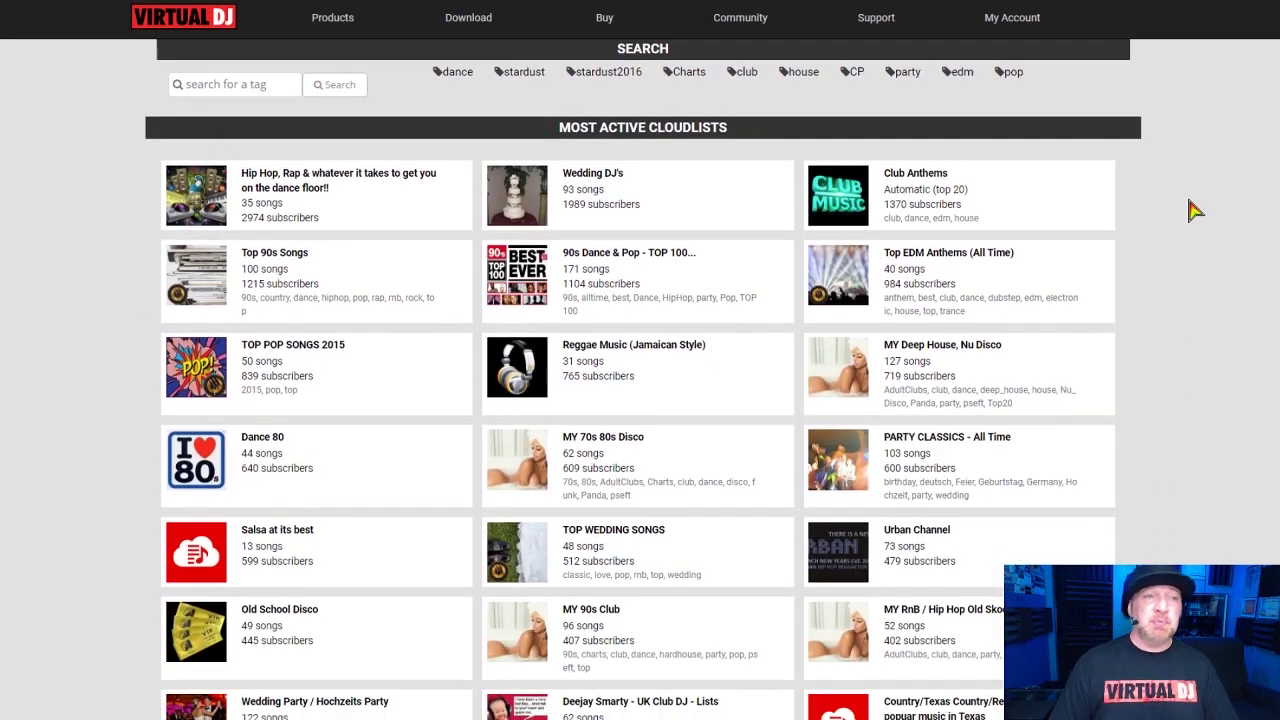
pyautogui.scroll(10, 1195, 210)
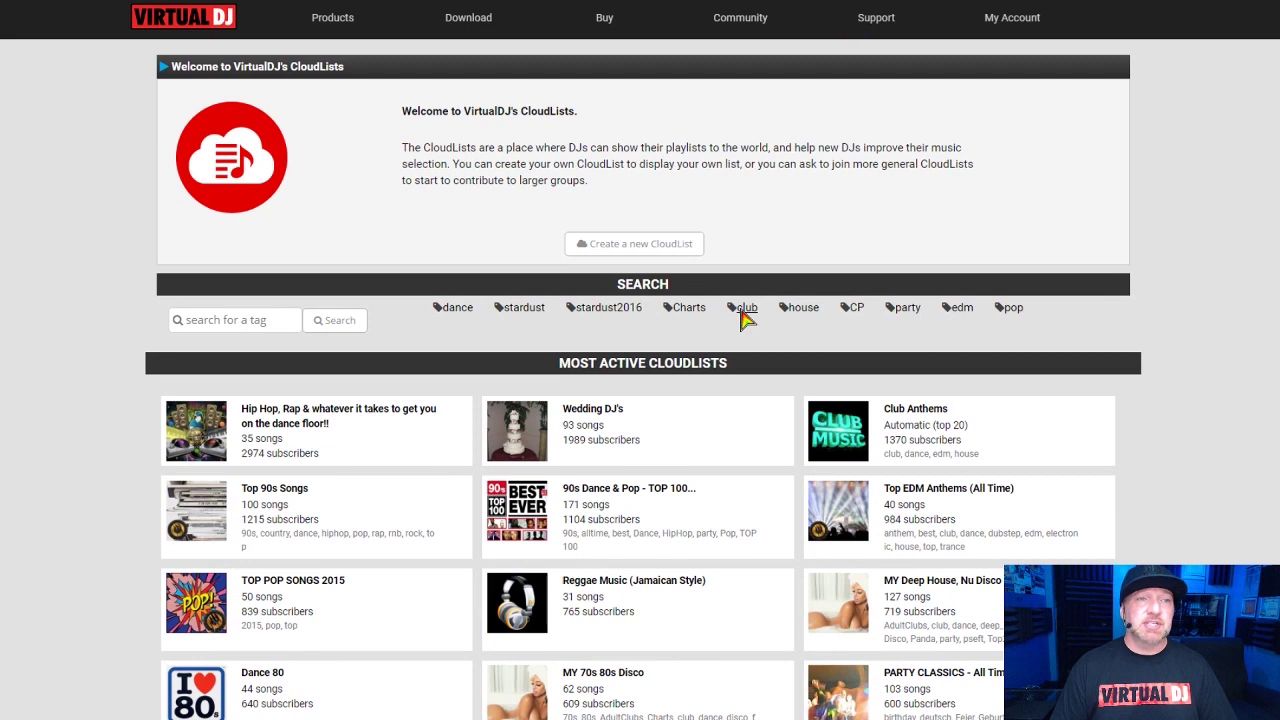
pyautogui.click(745, 312)
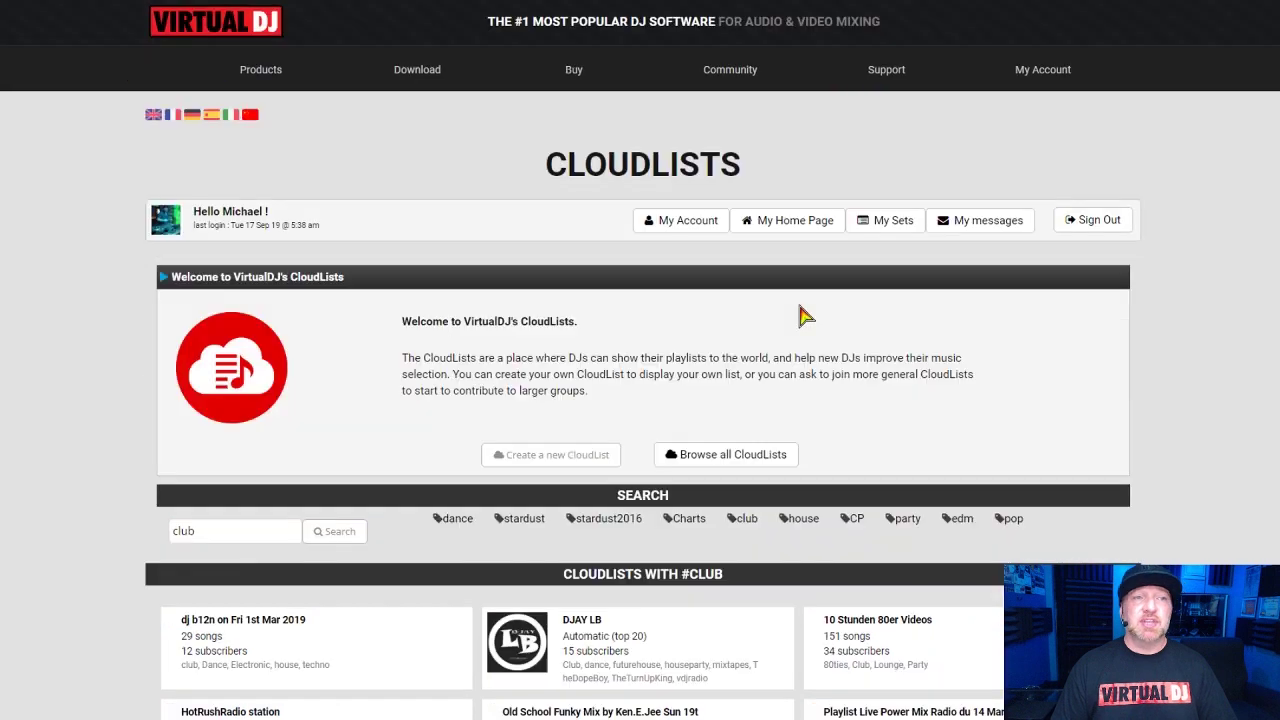
# Step: Filter CloudLists by 'house', then browse all CloudLists down to the Official Charts section
pyautogui.click(804, 518)
pyautogui.scroll(-2, 764, 332)
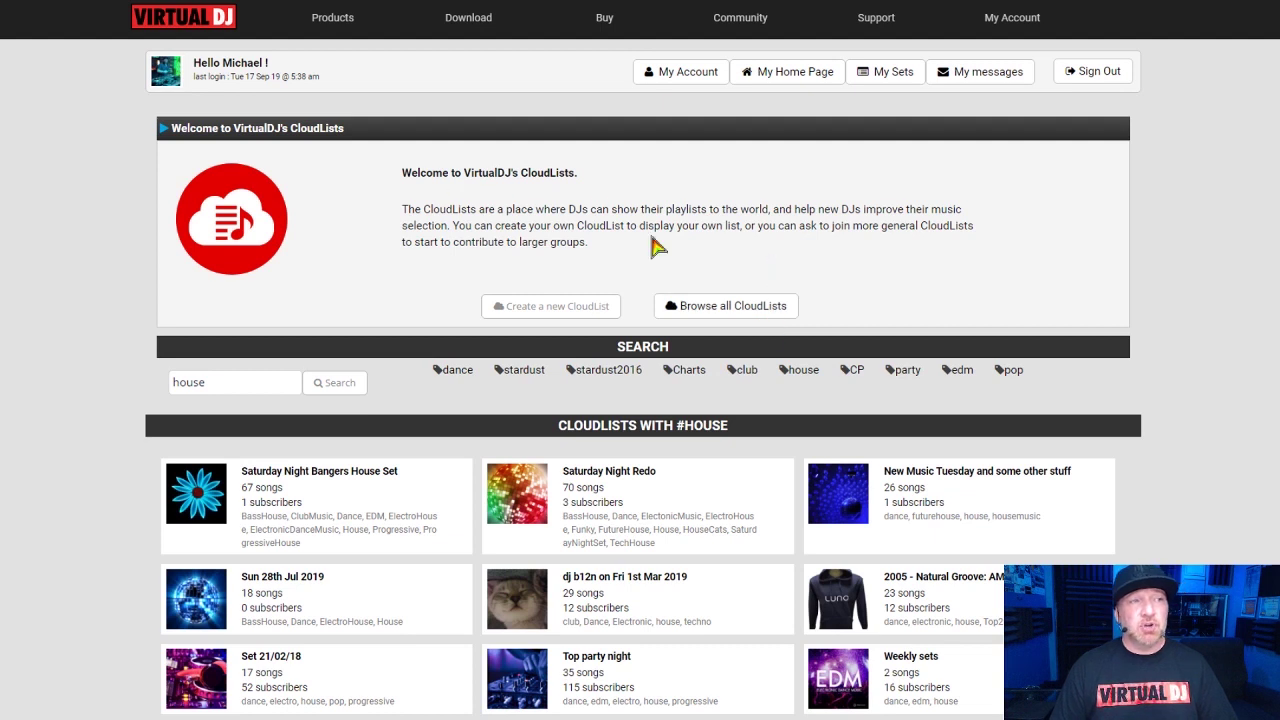
pyautogui.click(722, 316)
pyautogui.scroll(-12, 89, 220)
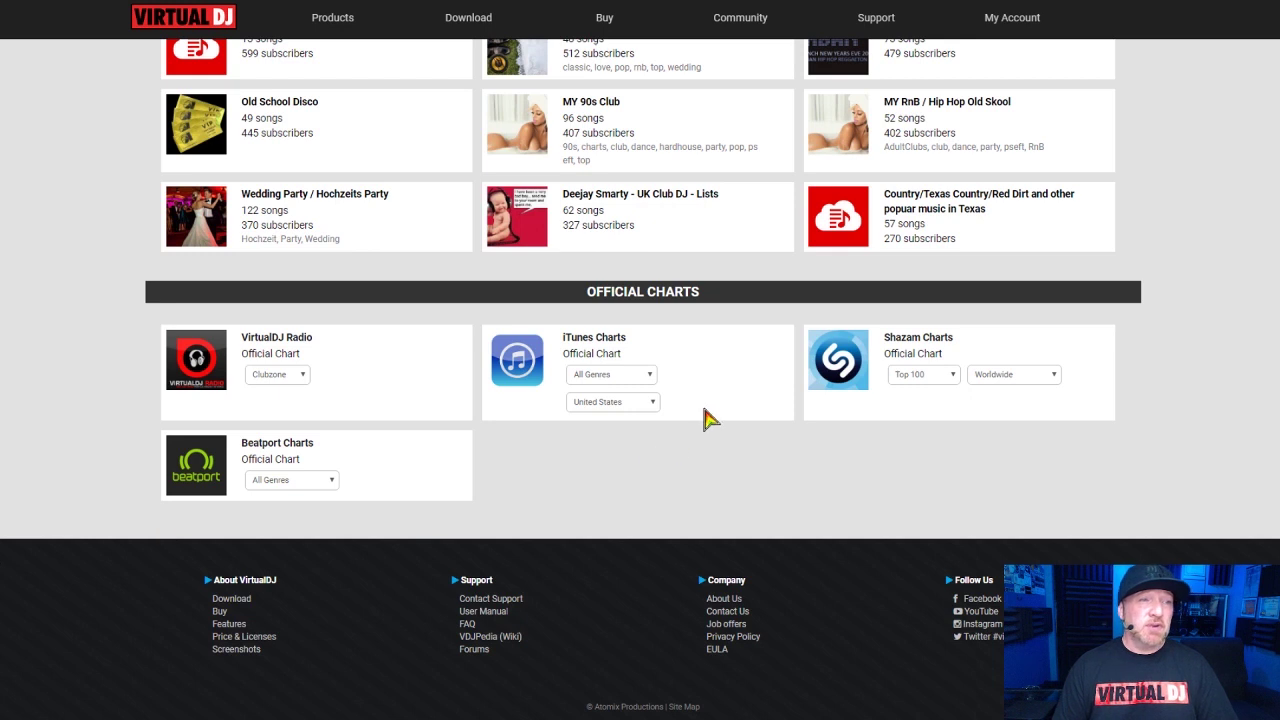
# Step: Open the iTunes Charts cloudlist with country United States and genre All Genres unchanged
pyautogui.click(638, 402)
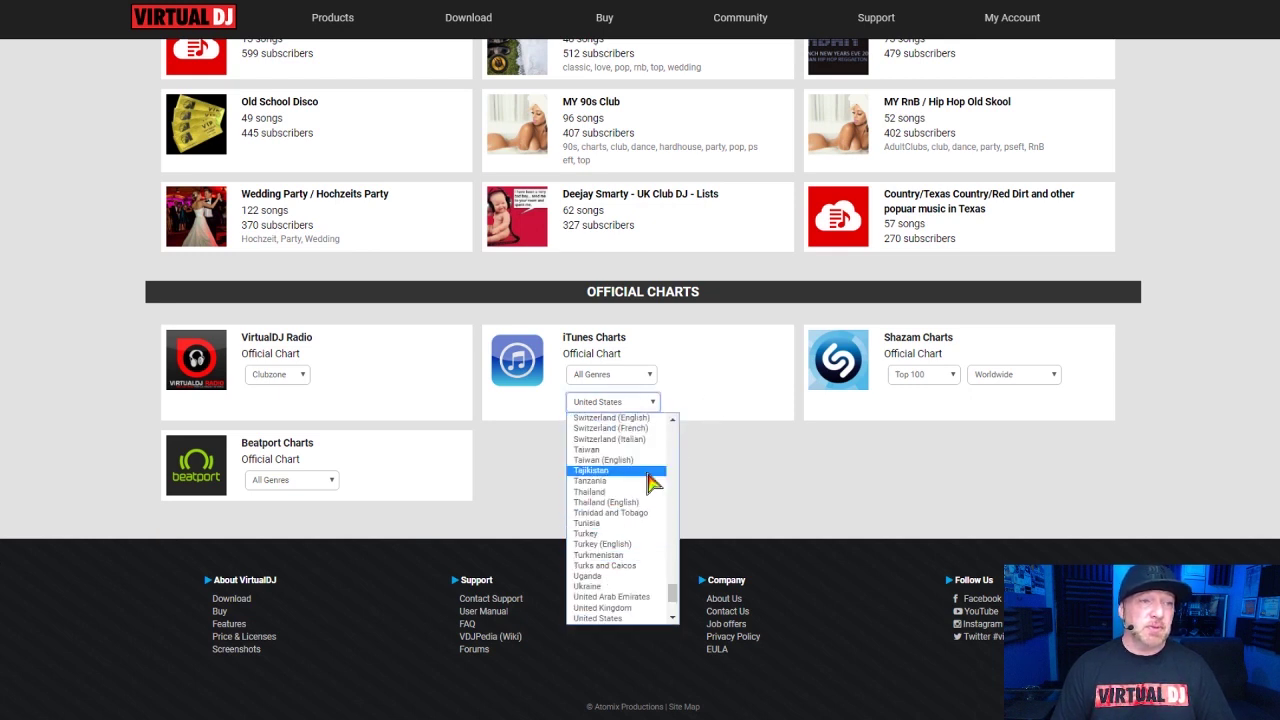
pyautogui.click(700, 400)
pyautogui.click(650, 377)
pyautogui.scroll(-3, 612, 525)
pyautogui.scroll(-4, 614, 525)
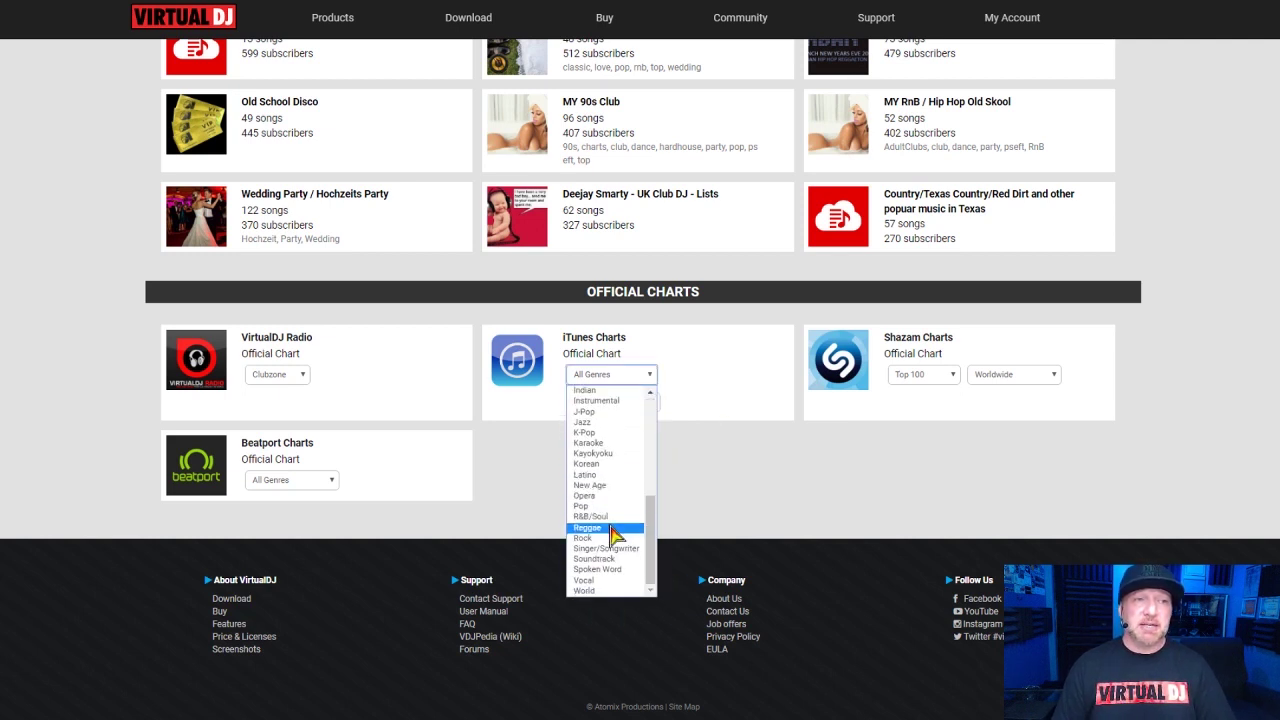
pyautogui.scroll(7, 612, 535)
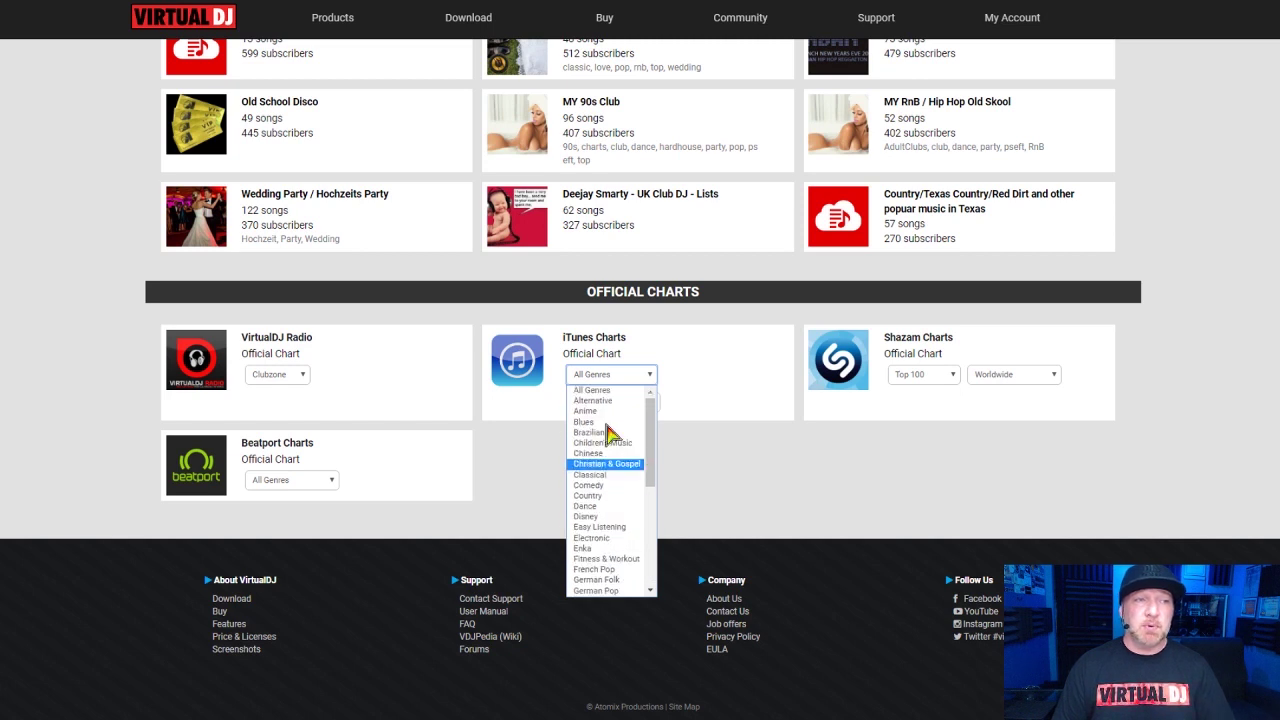
pyautogui.click(610, 392)
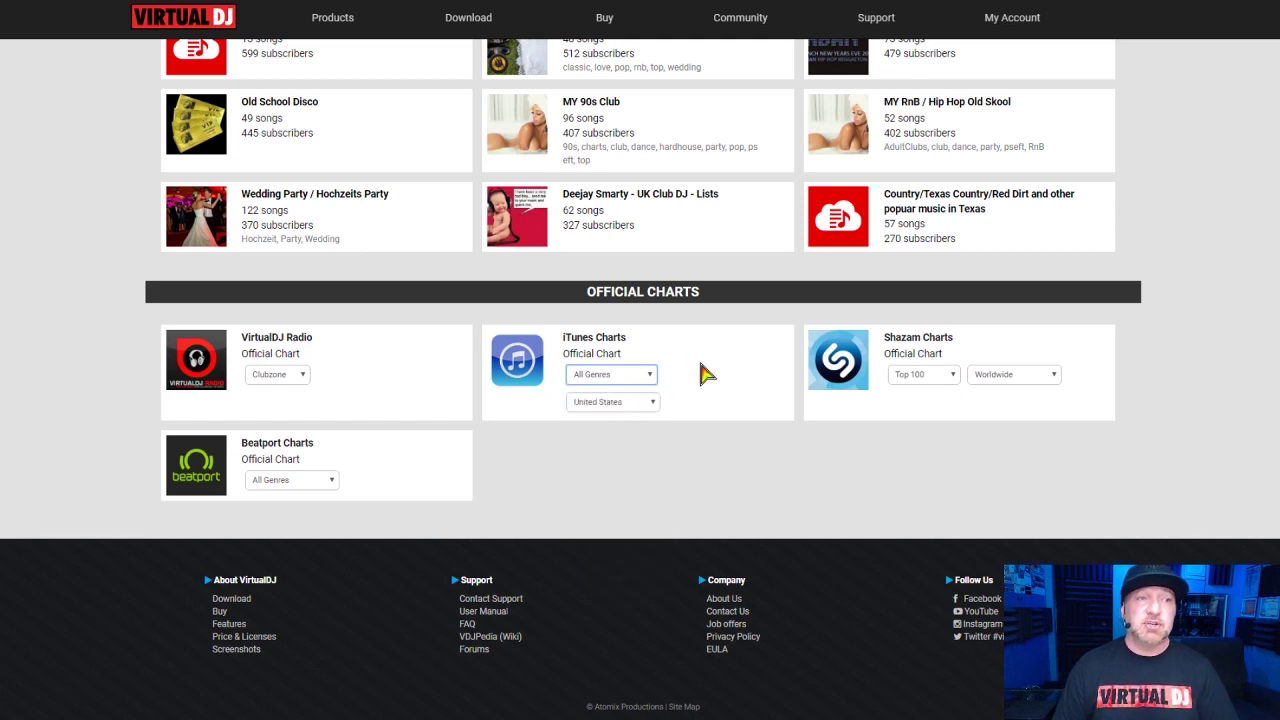
pyautogui.click(514, 371)
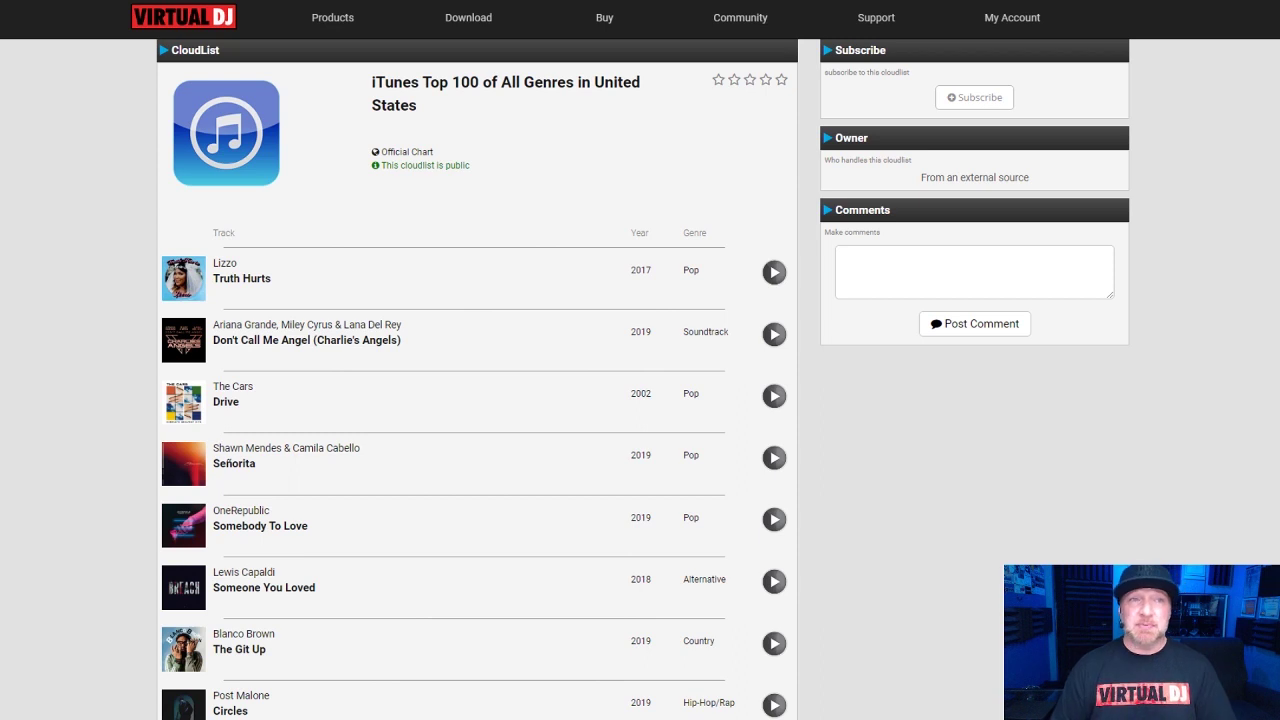
# Step: Subscribe to the iTunes Top 100 of All Genres in United States cloudlist
pyautogui.click(991, 106)
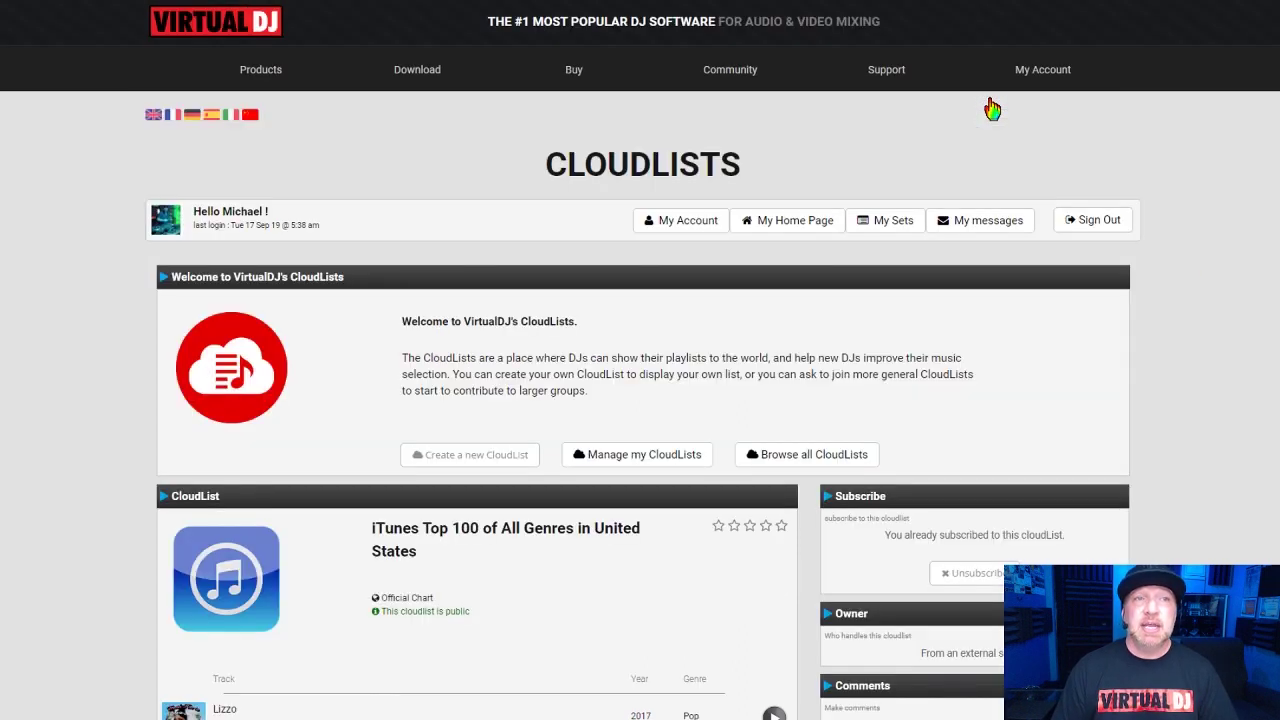
pyautogui.scroll(-3, 1005, 200)
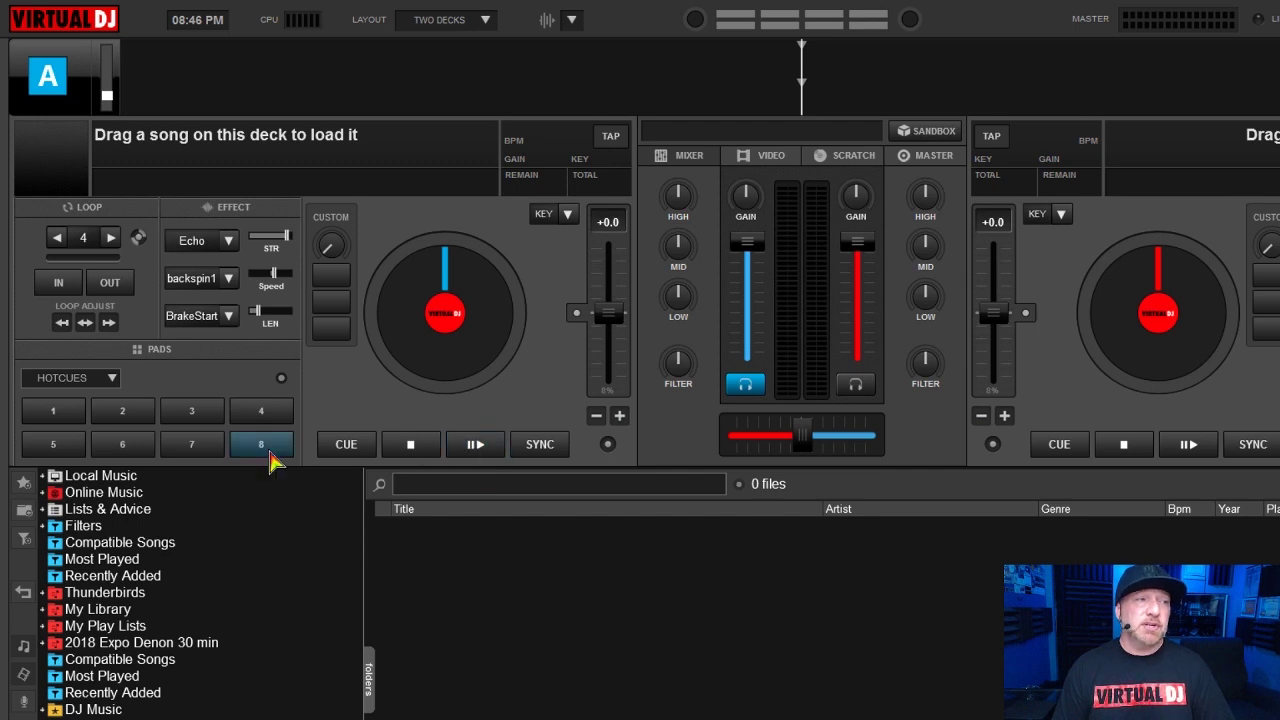
# Step: Expand Lists & Advice and open the iTunes Top 100 entry under Cloud Lists
pyautogui.click(43, 510)
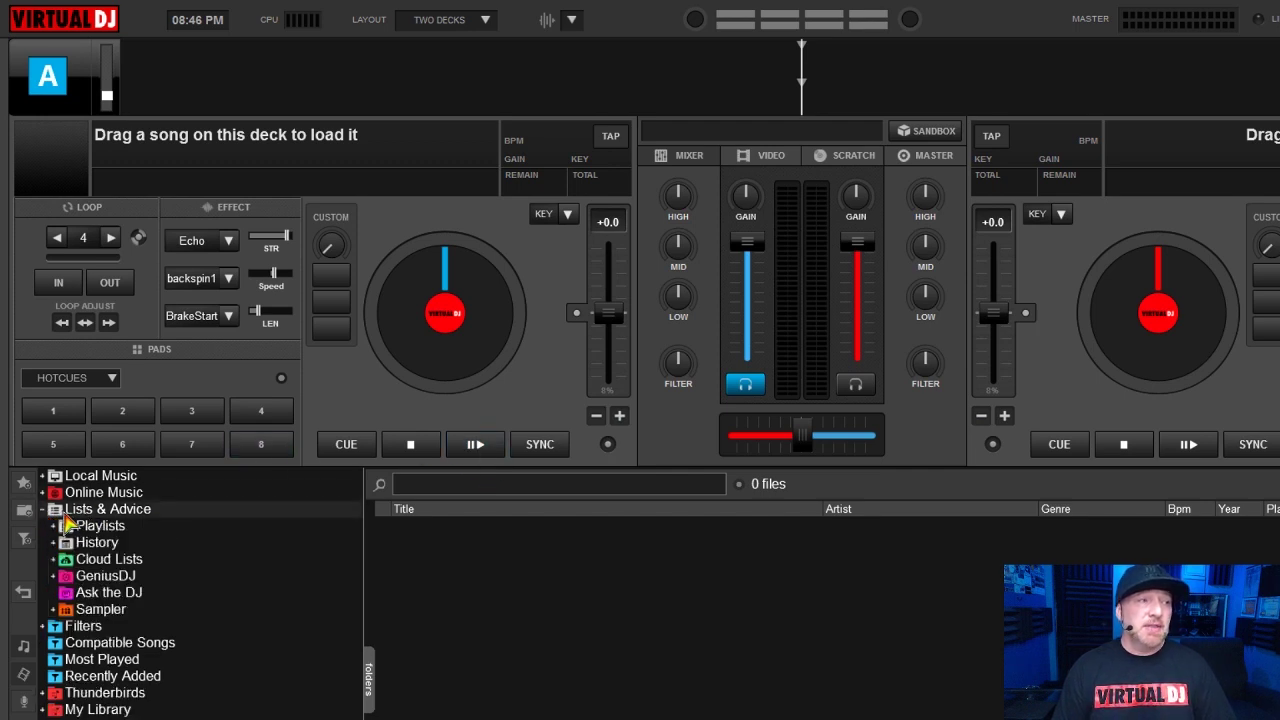
pyautogui.click(51, 562)
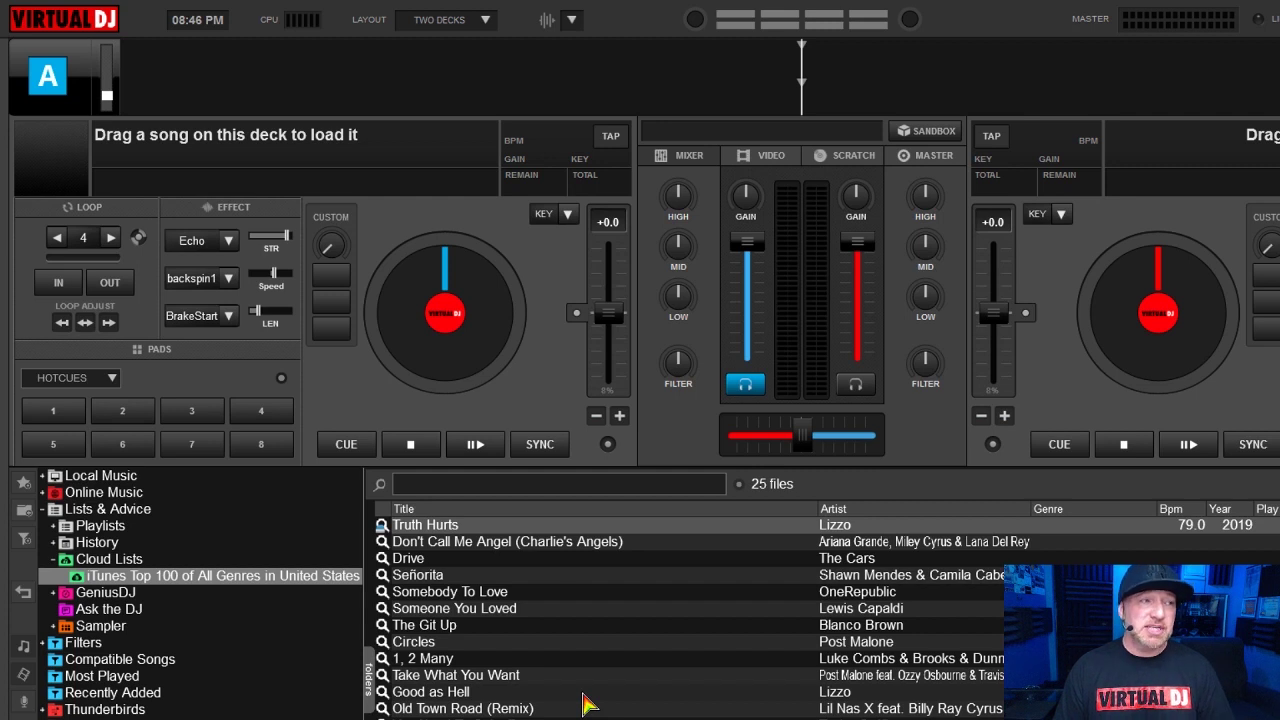
pyautogui.rightClick(239, 584)
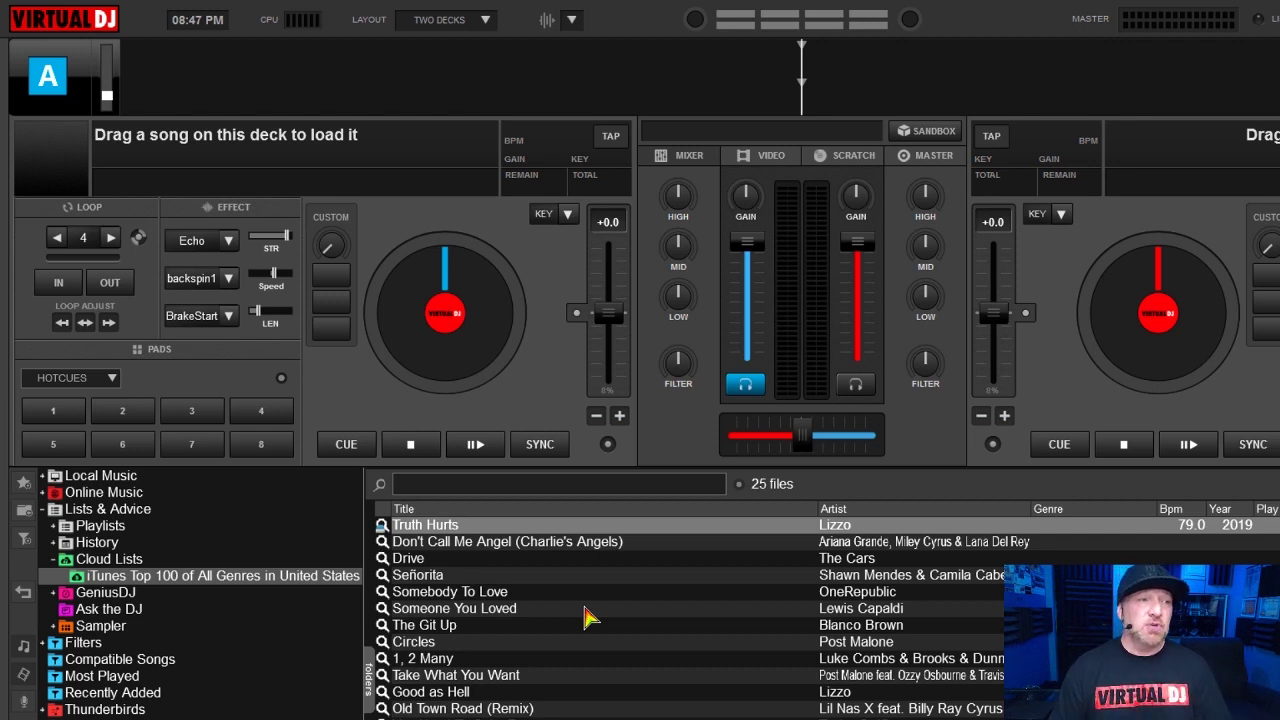
pyautogui.click(901, 510)
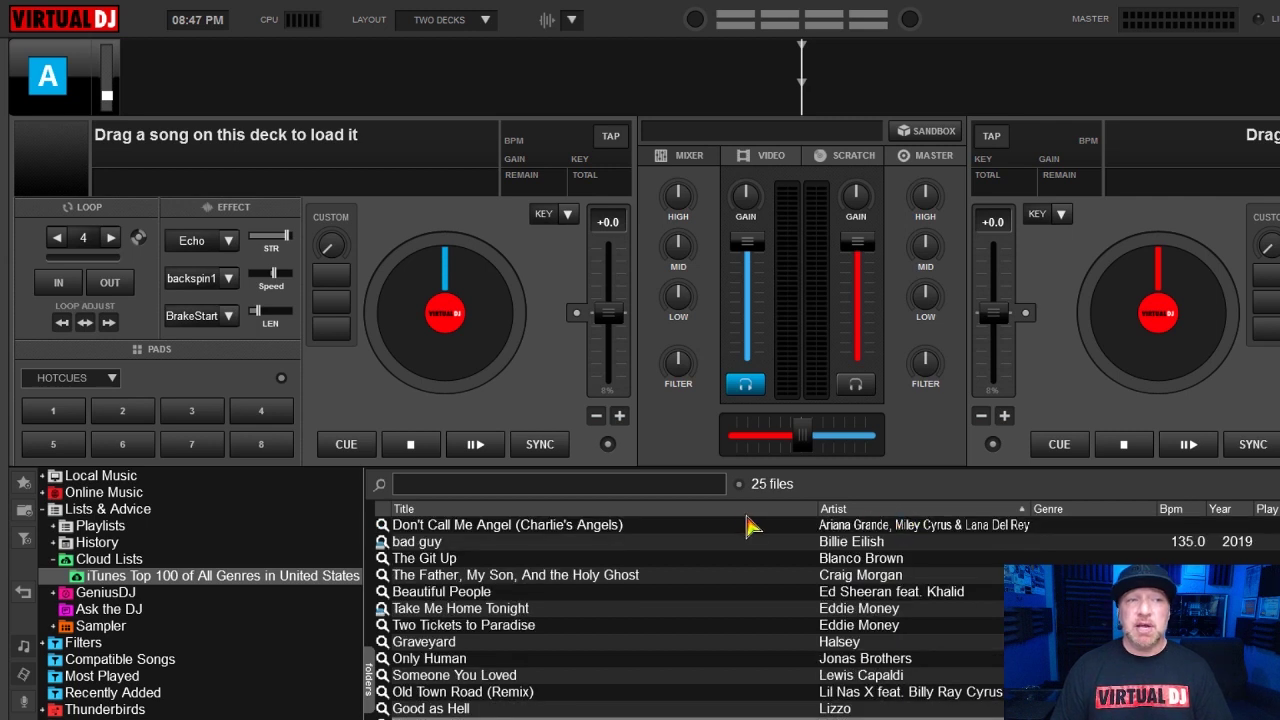
pyautogui.click(736, 510)
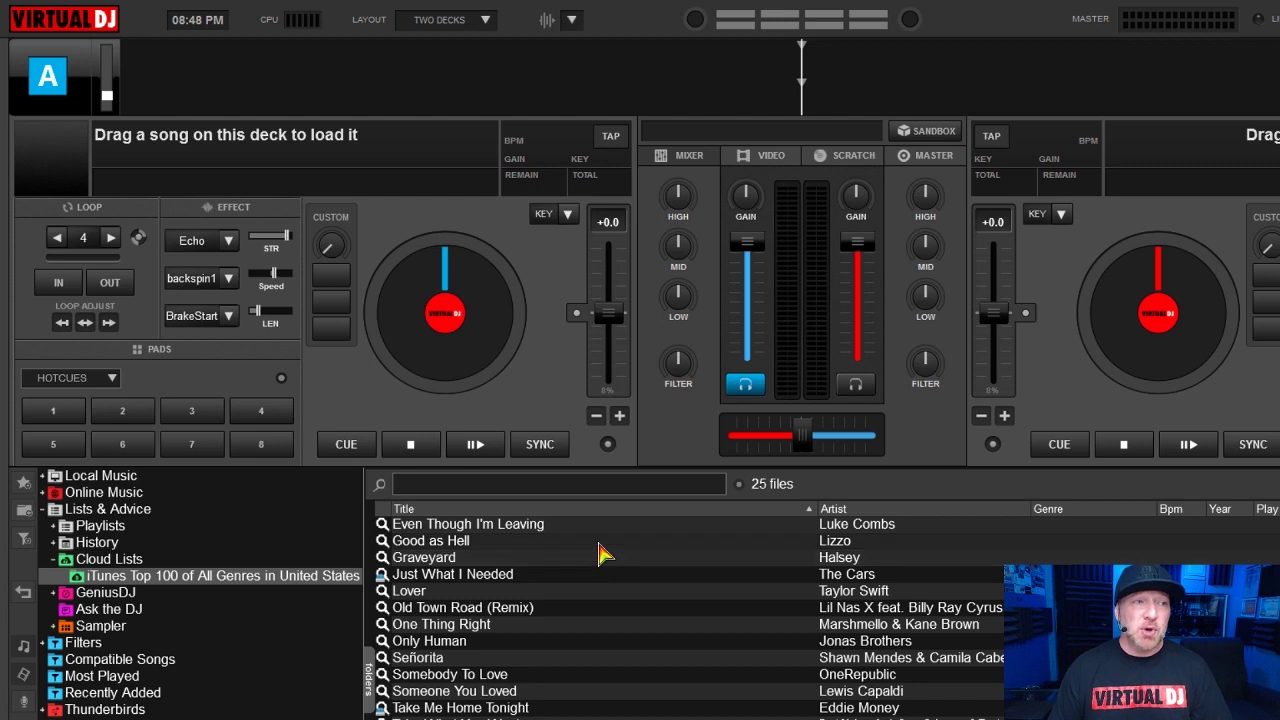
pyautogui.rightClick(588, 510)
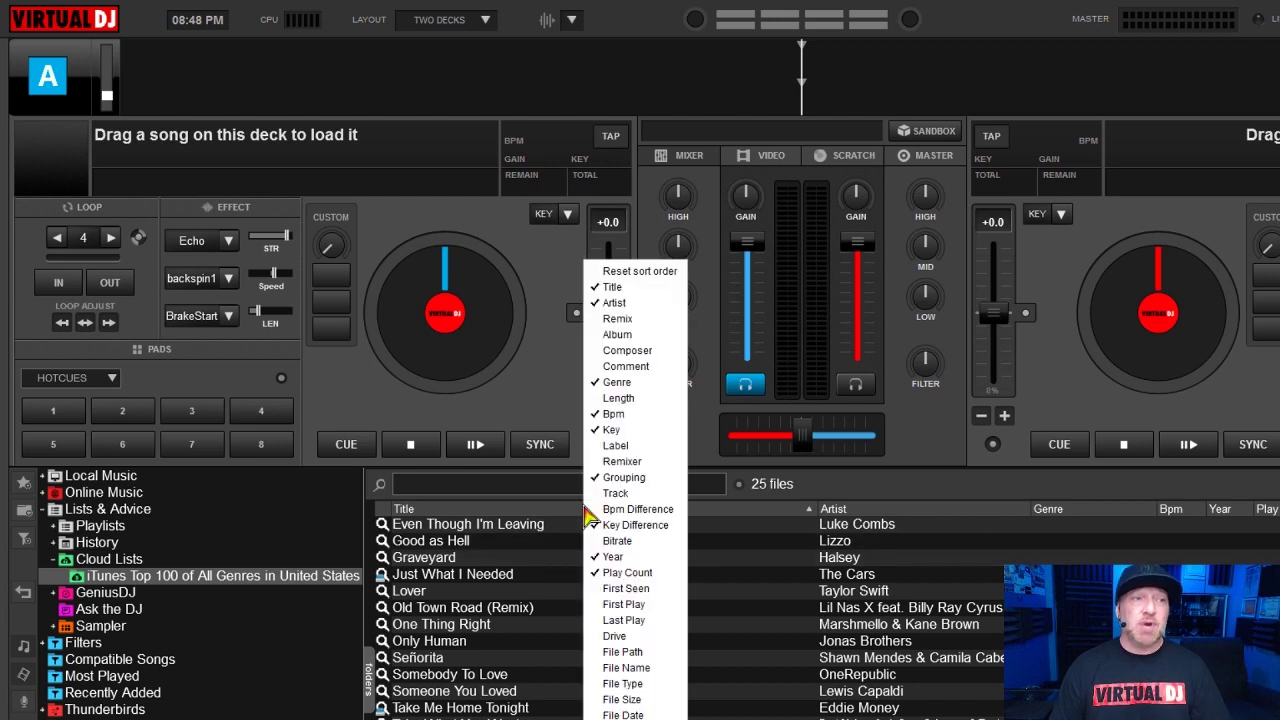
pyautogui.click(640, 271)
pyautogui.scroll(3, 657, 606)
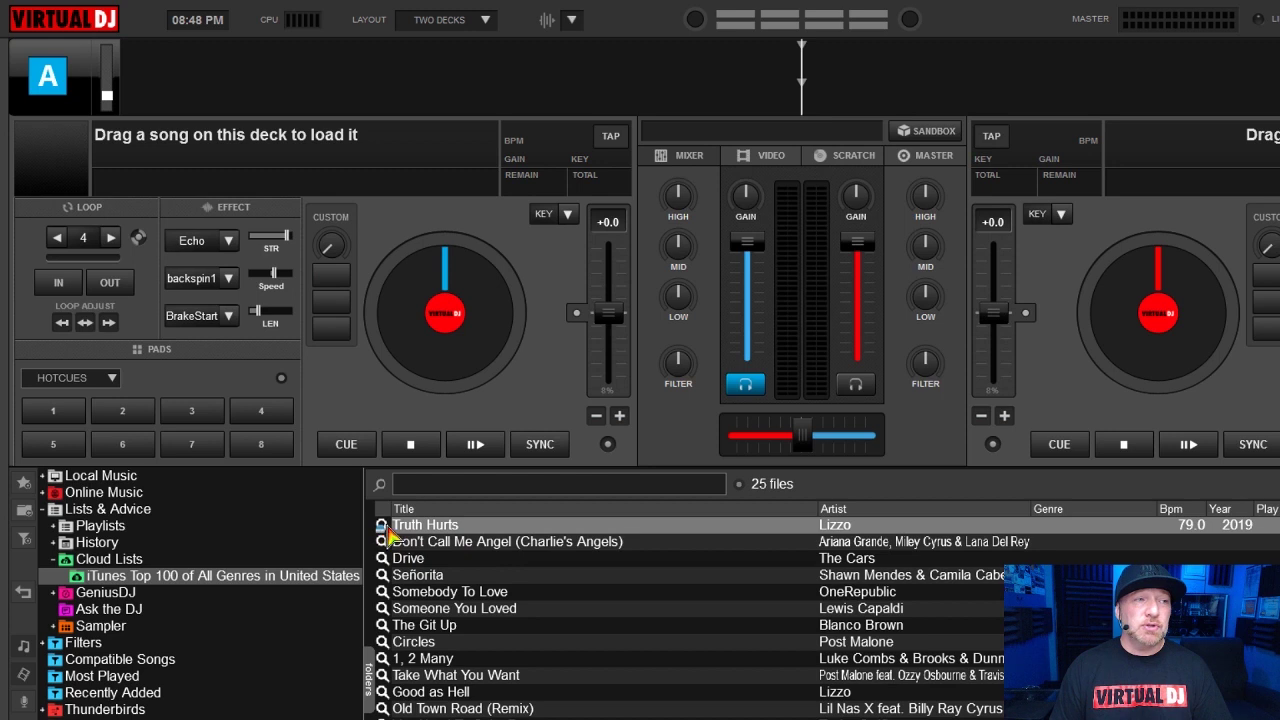
pyautogui.moveTo(430, 526); pyautogui.dragTo(468, 305)
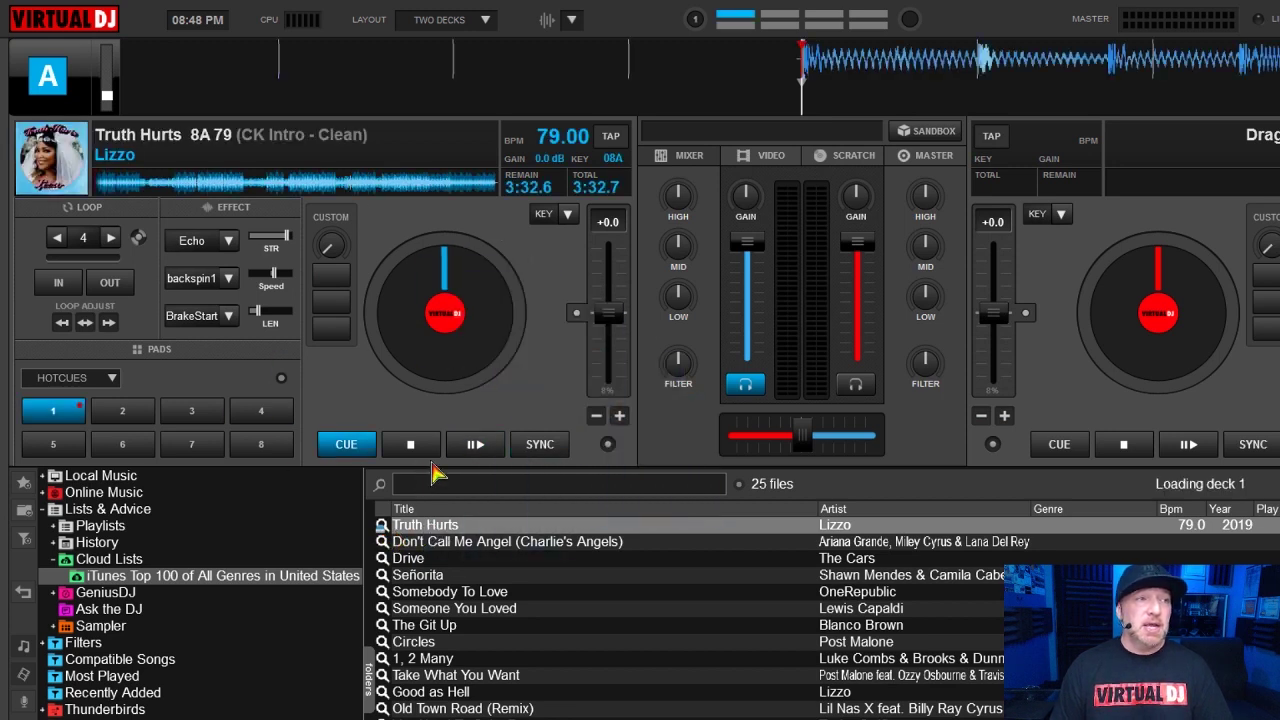
pyautogui.click(474, 445)
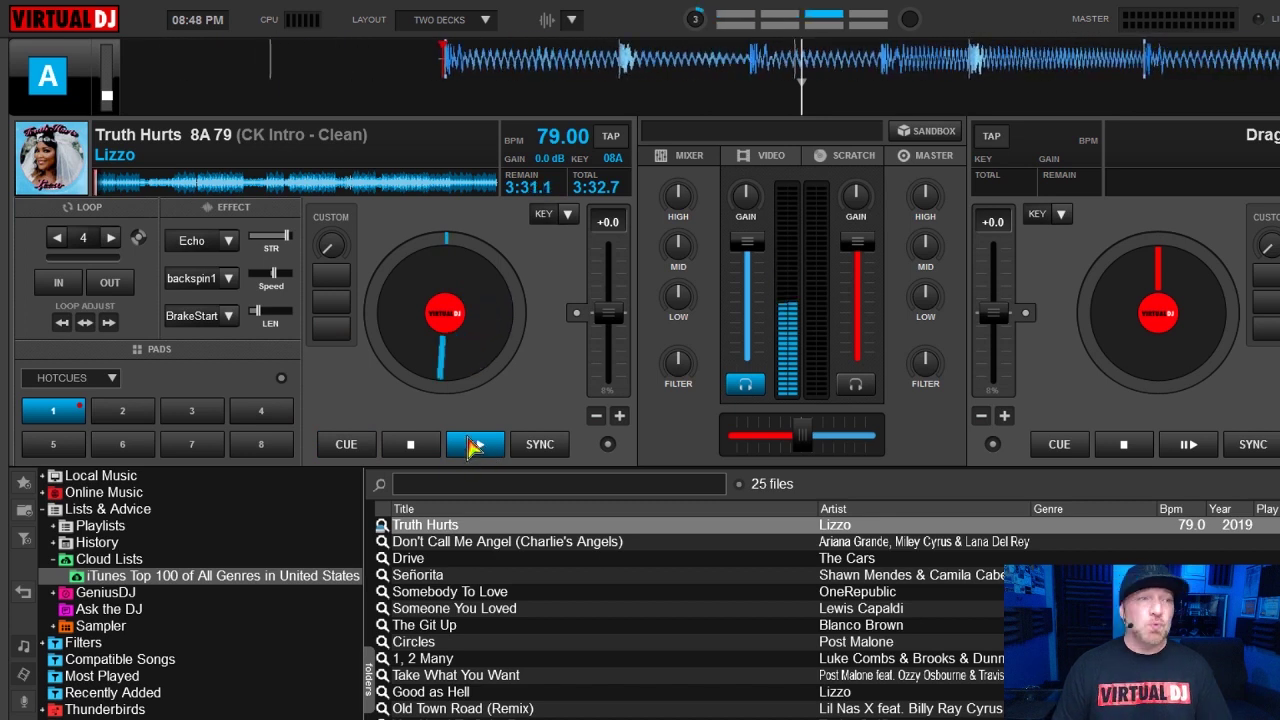
pyautogui.click(410, 444)
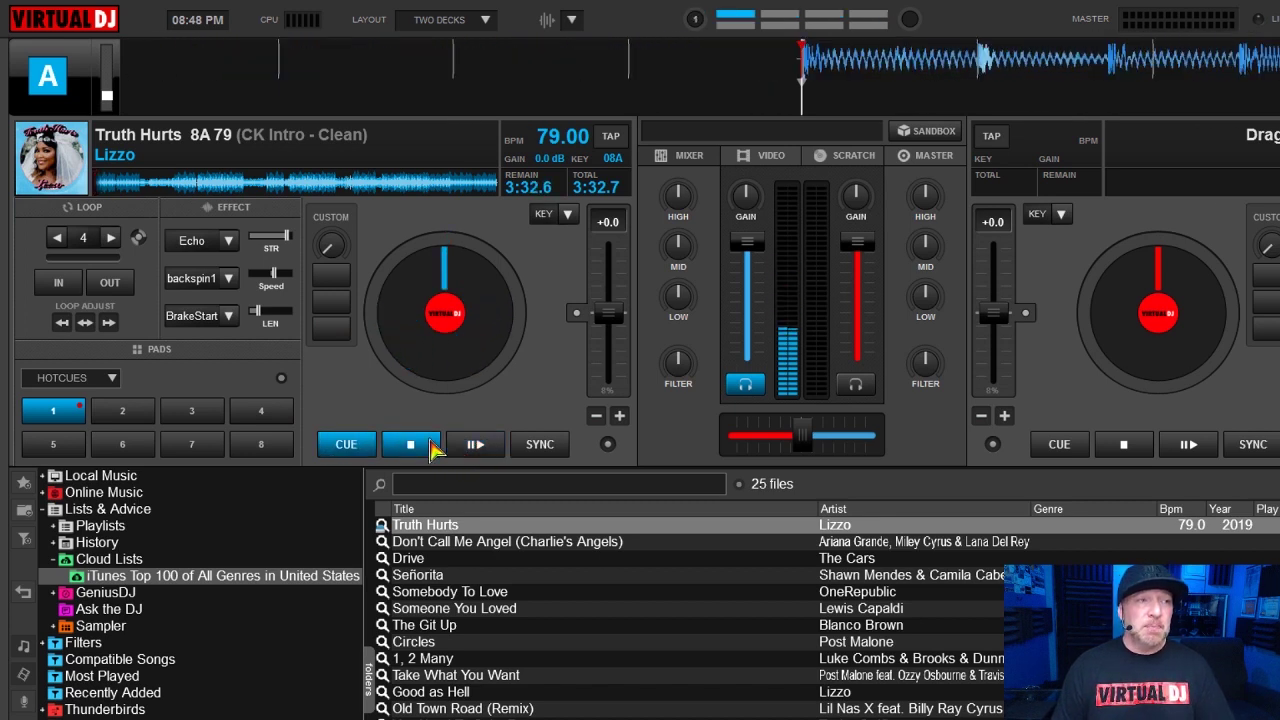
pyautogui.click(400, 542)
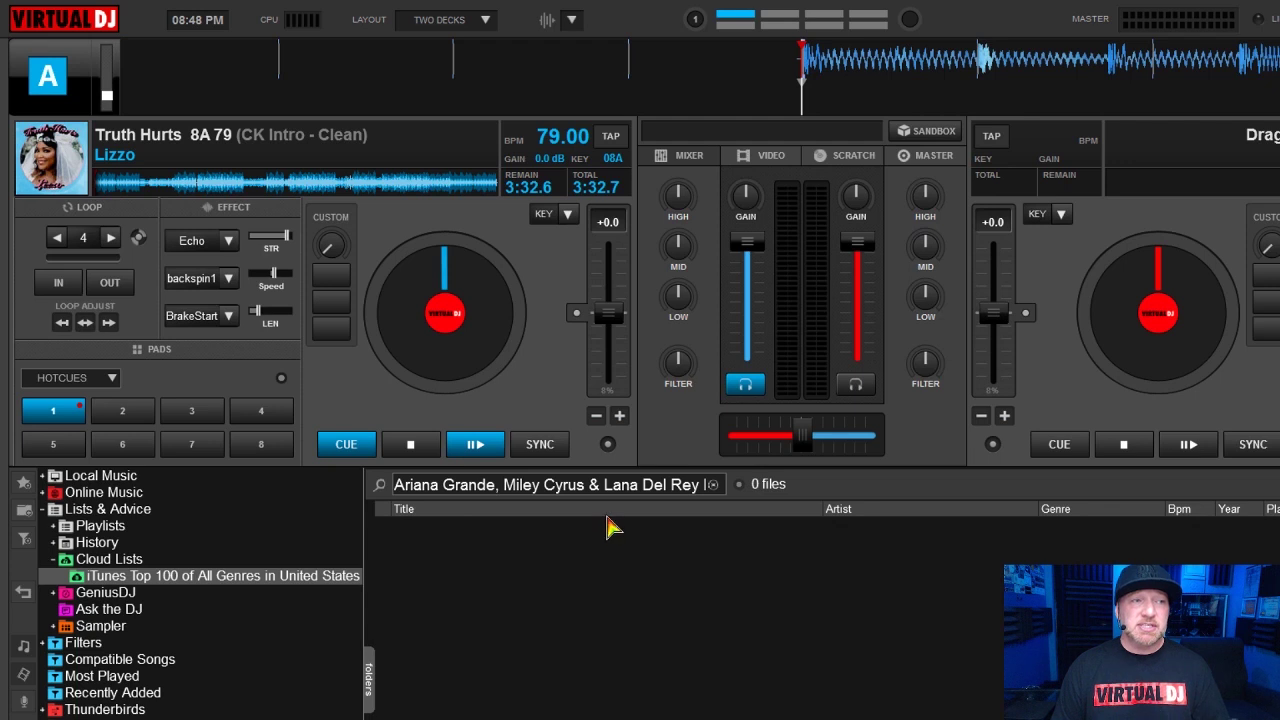
pyautogui.click(711, 484)
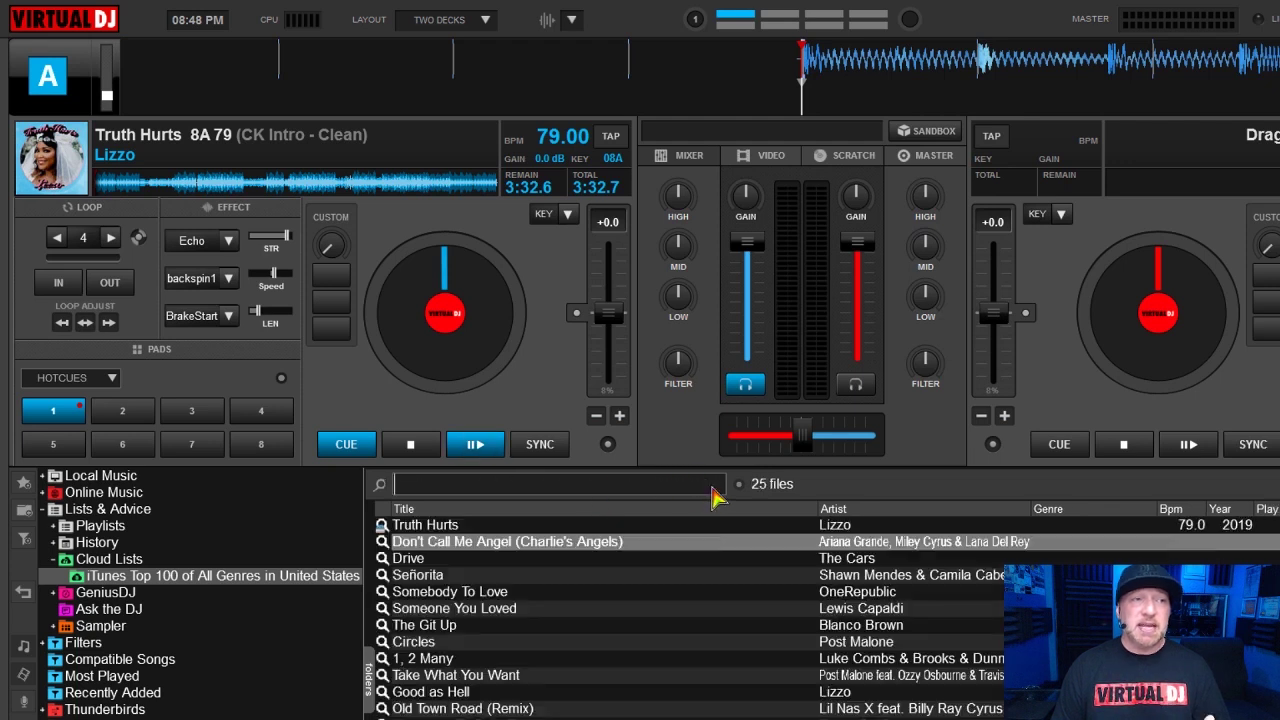
pyautogui.click(440, 560)
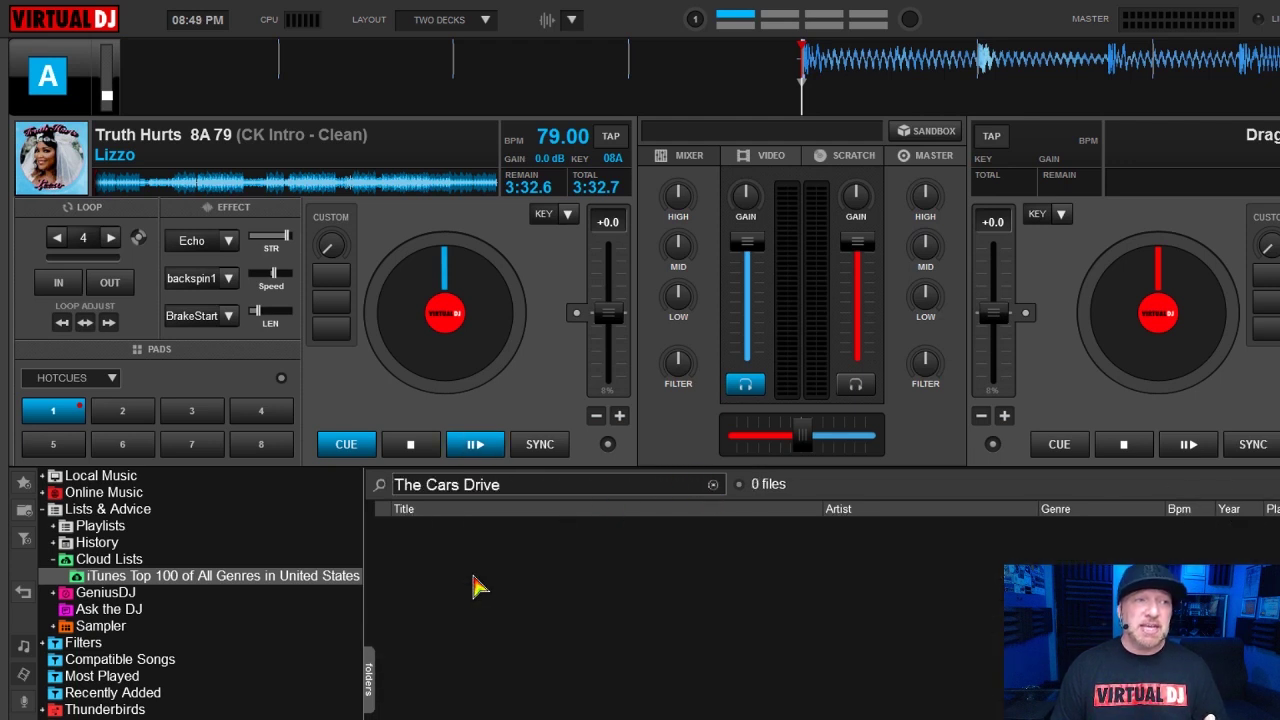
pyautogui.click(713, 486)
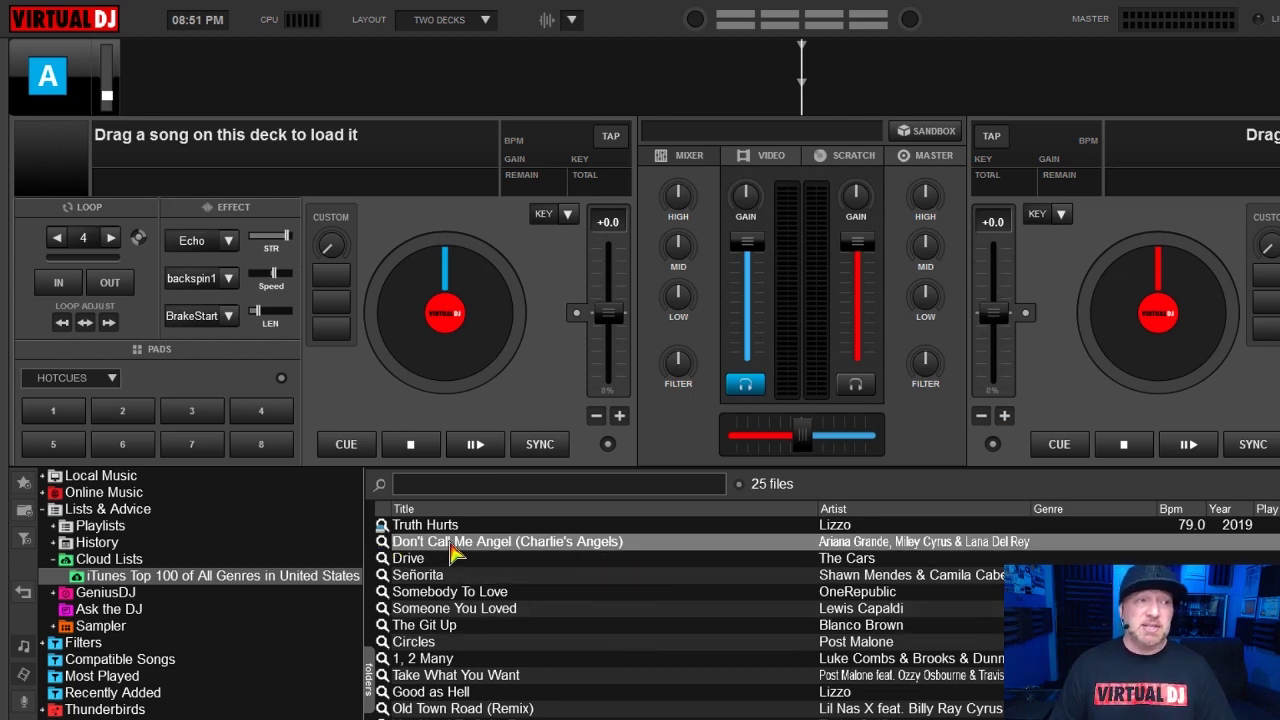
# Step: Preview Don't Call Me Angel on deck A, then play Even Though I'm Leaving there
pyautogui.moveTo(455, 553); pyautogui.dragTo(444, 335)
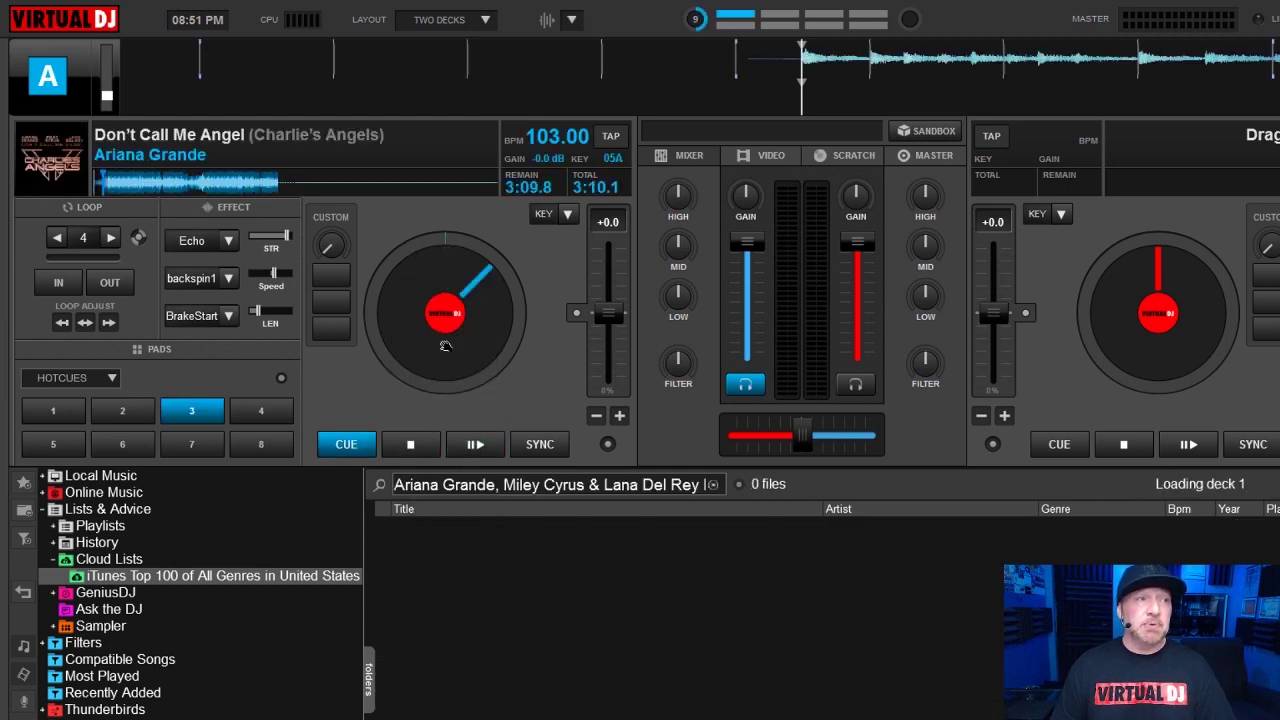
pyautogui.click(475, 444)
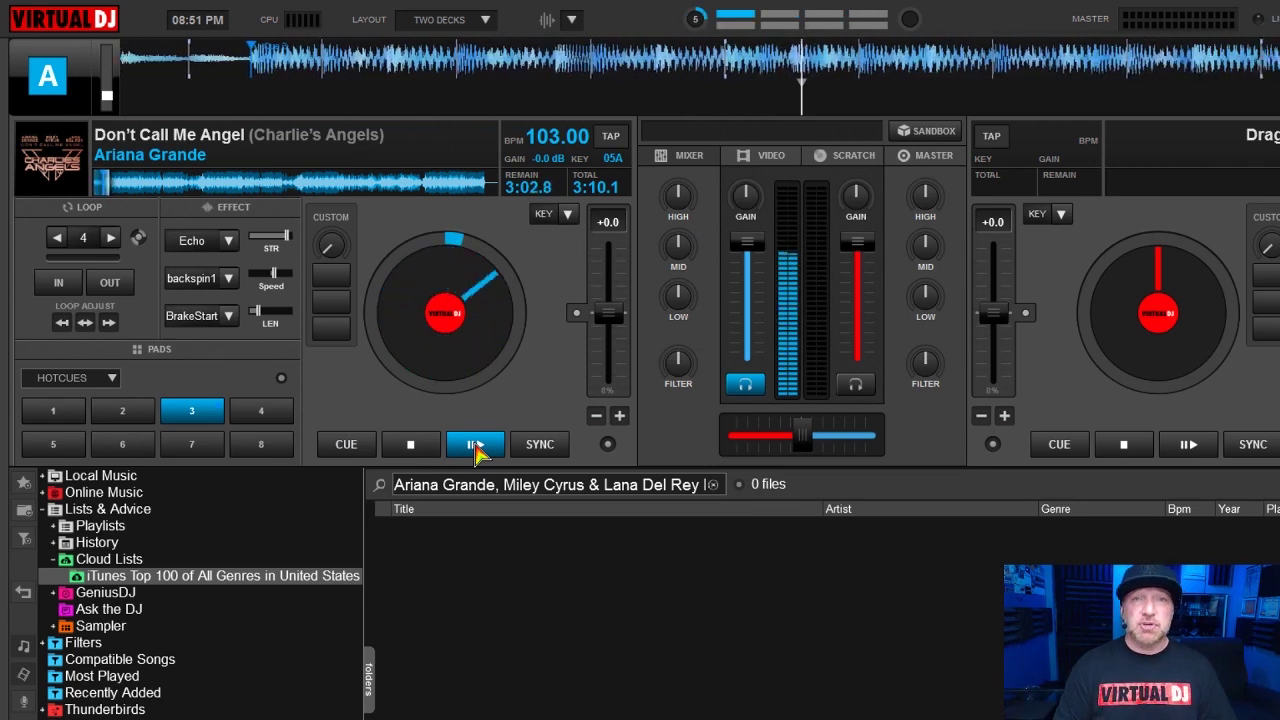
pyautogui.click(410, 444)
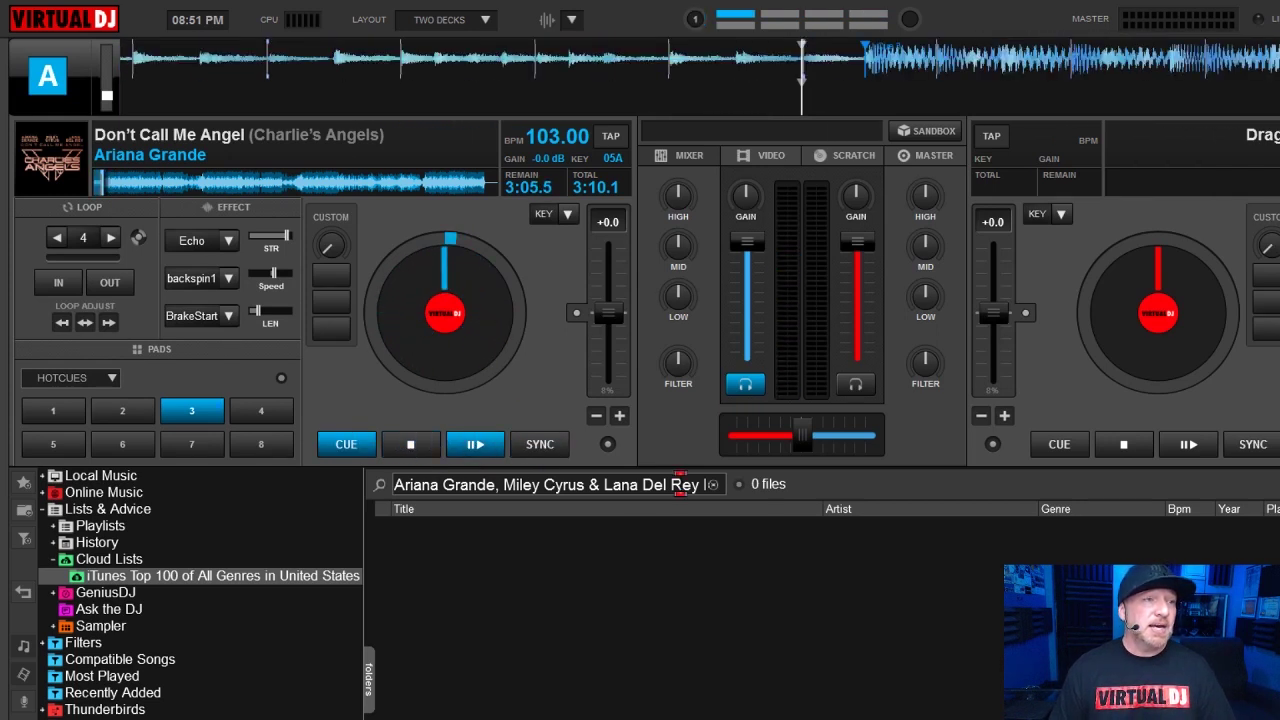
pyautogui.click(712, 485)
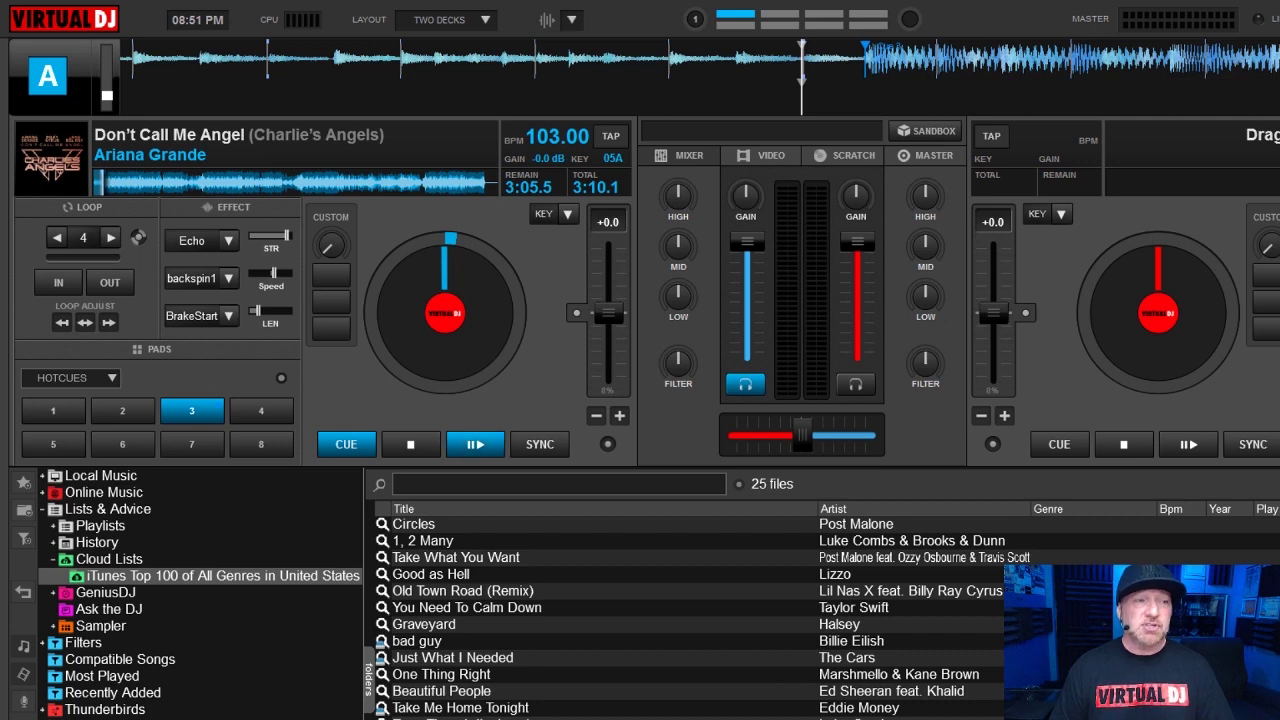
pyautogui.click(474, 445)
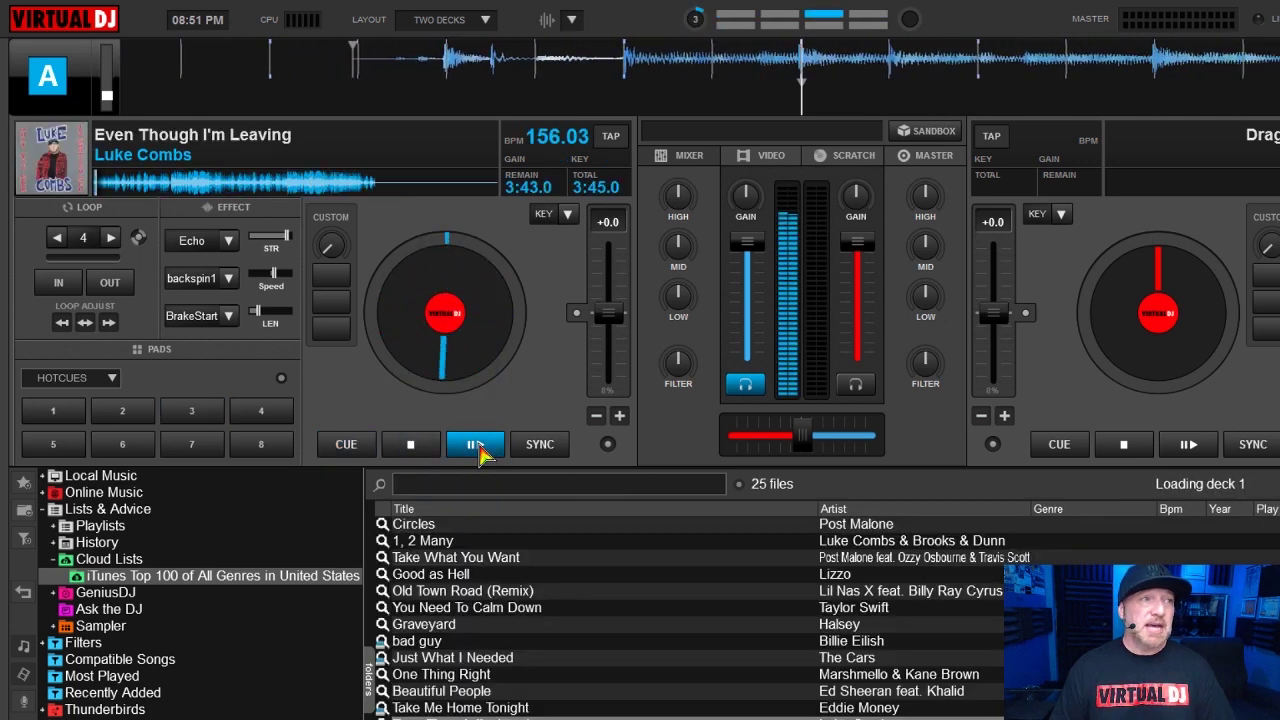